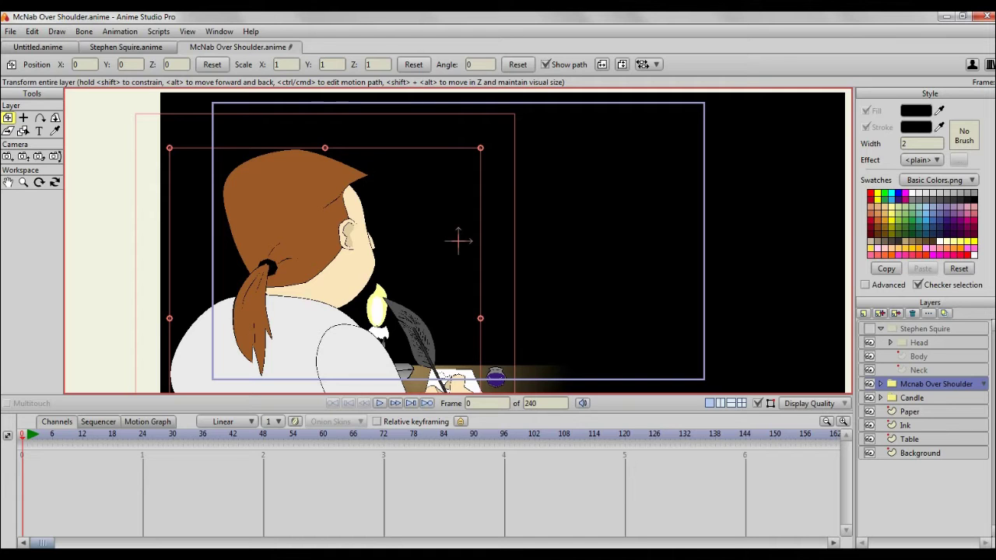
Step: Render the current frame as a reference and look at the shadow and shading options of the Mcnab Over Shoulder layer
key(ctrl+r)
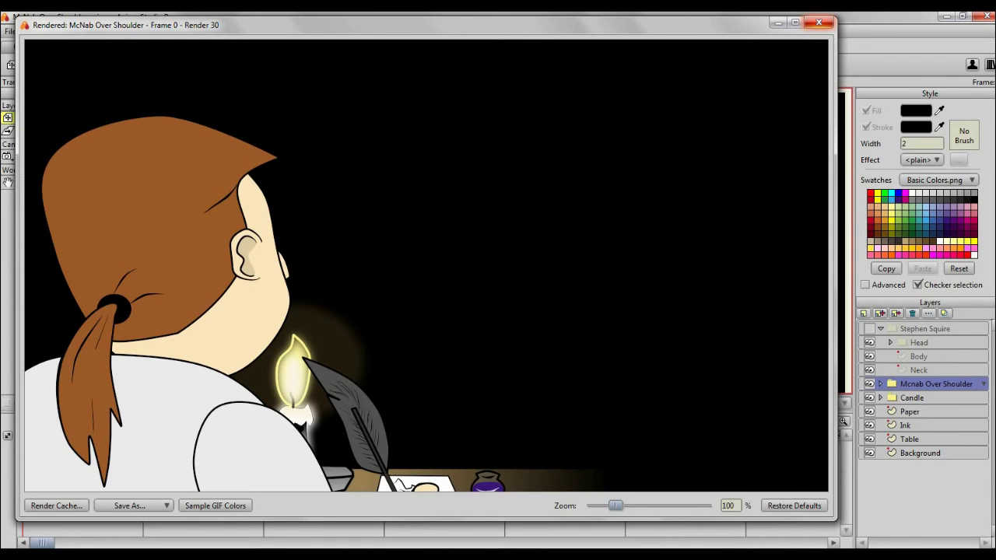
click(819, 23)
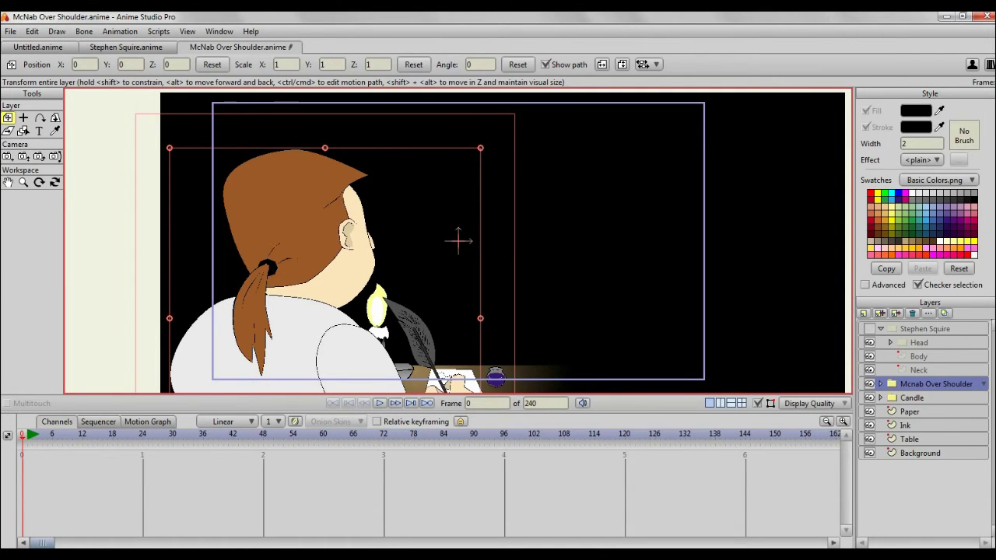
double_click(936, 384)
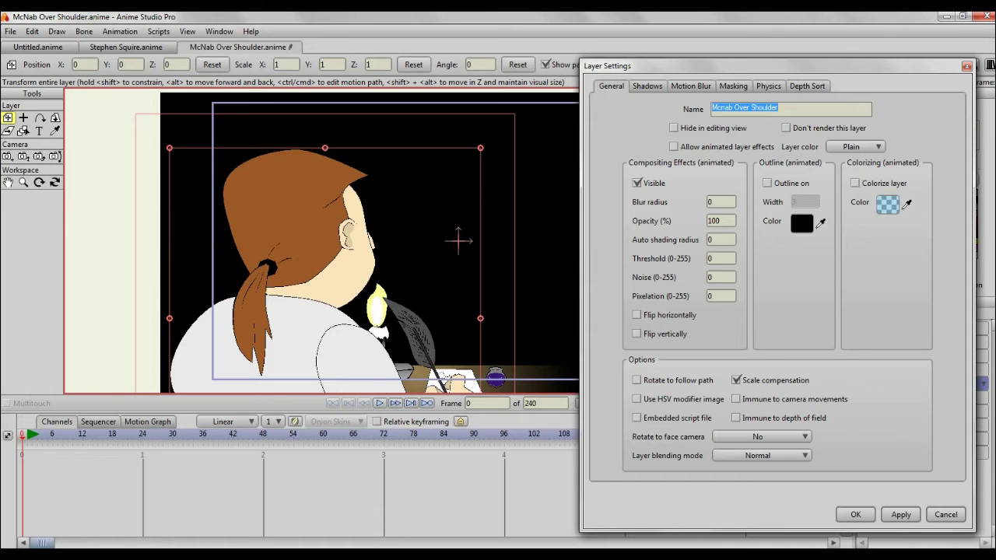
click(648, 86)
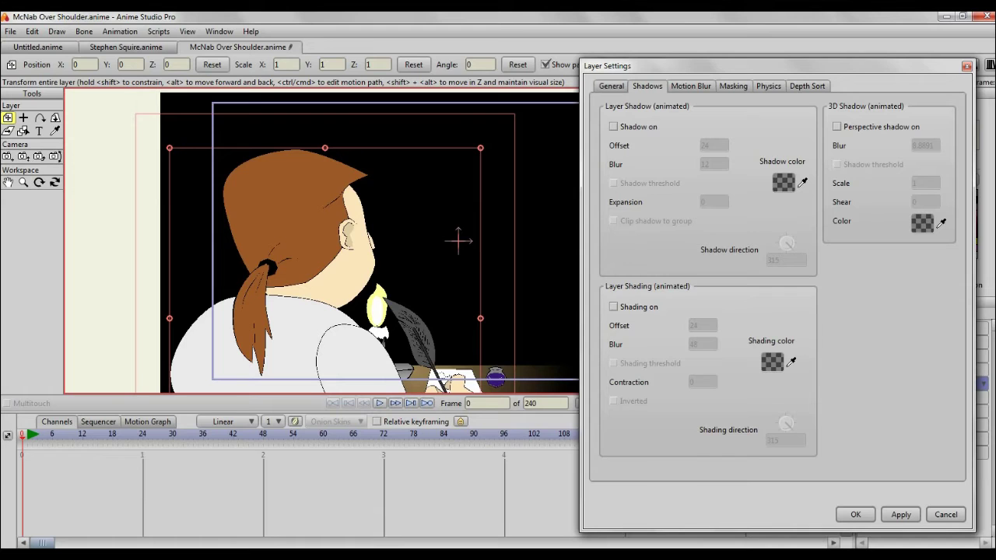
key(Escape)
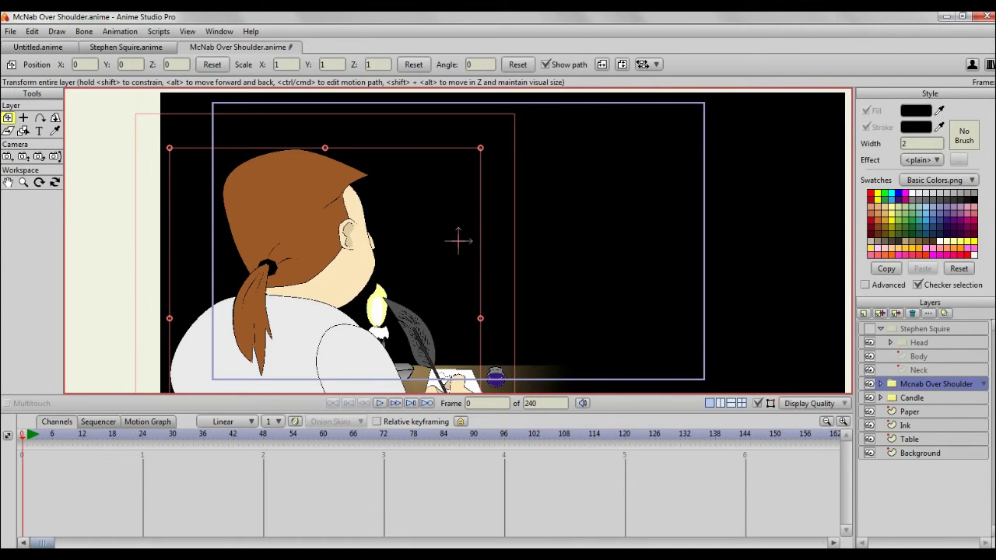
Step: Turn on layer shading for the Mcnab Over Shoulder layer with the default values and render the frame
double_click(936, 384)
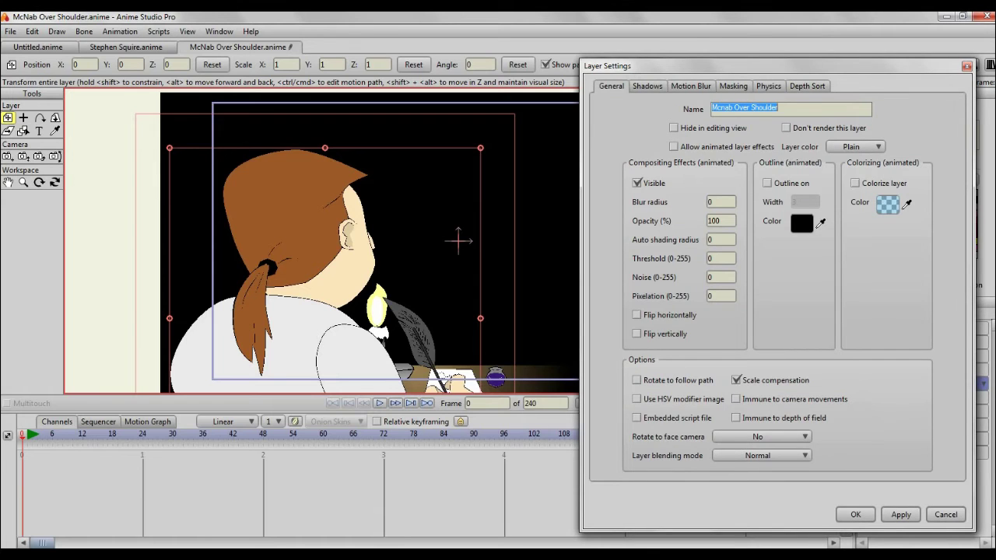
key(ctrl+Tab)
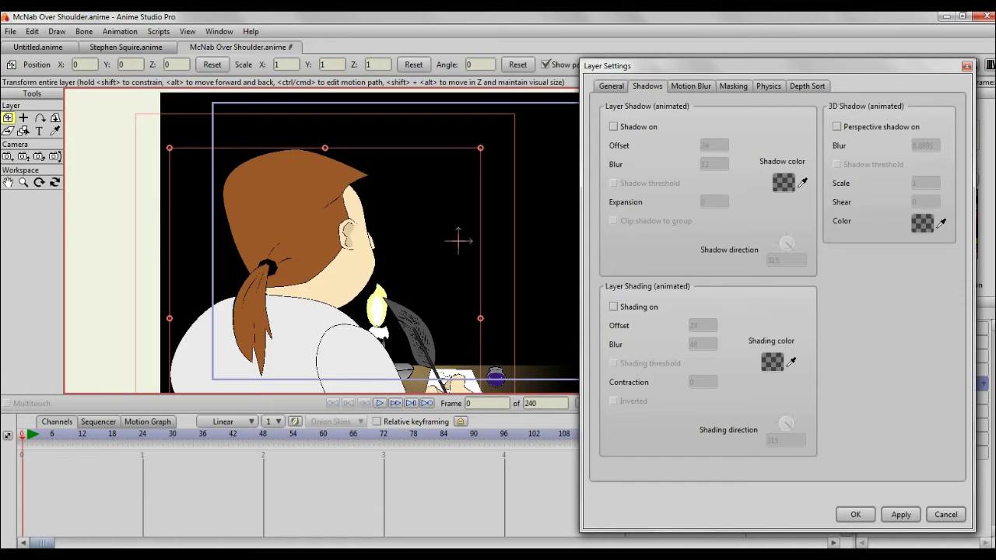
click(614, 307)
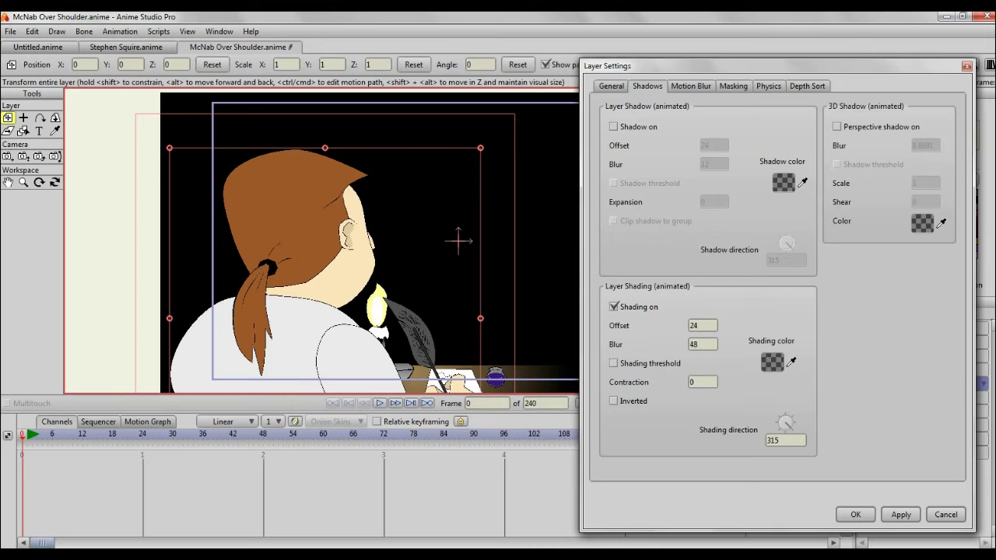
click(946, 515)
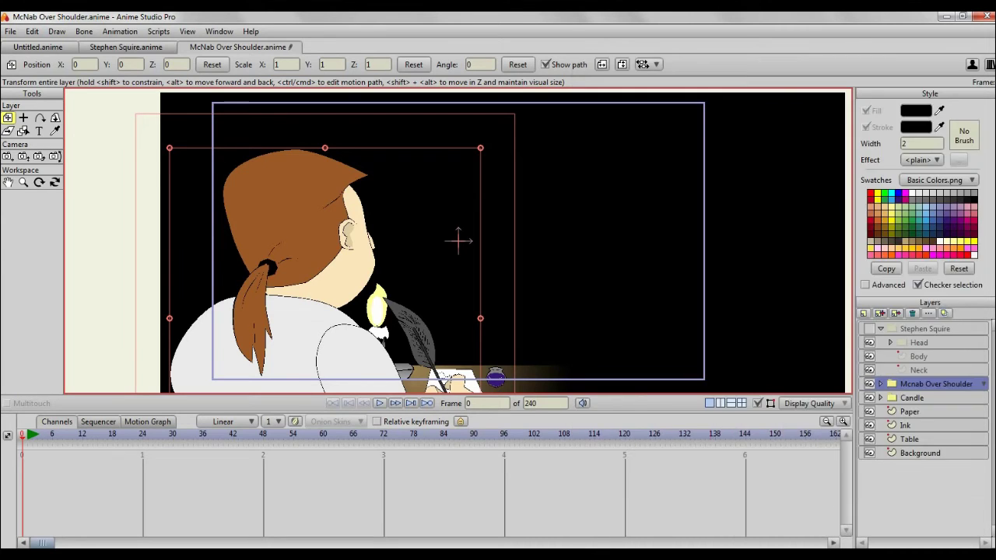
key(ctrl+r)
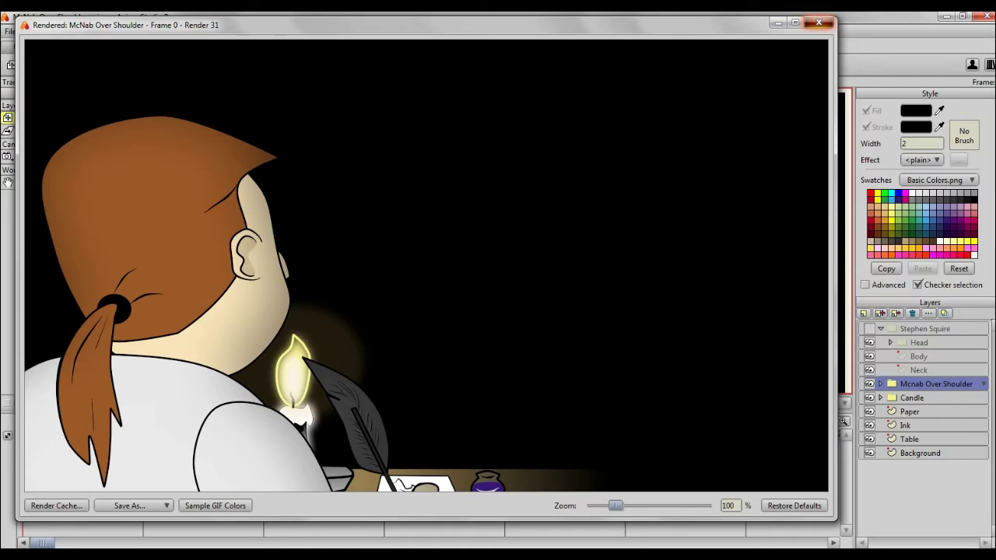
click(819, 23)
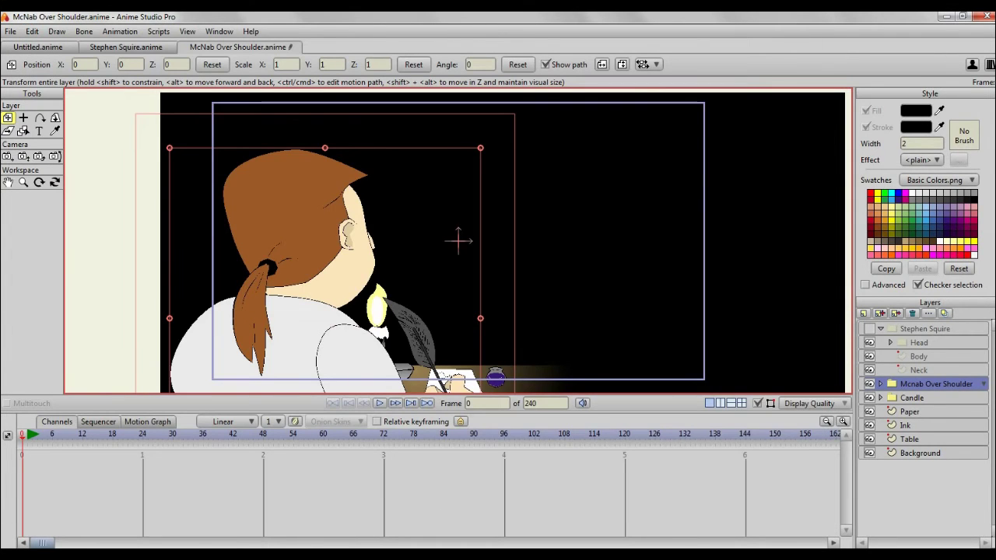
Step: Set the Mcnab Over Shoulder layer's shading blur to 24 and render the frame
double_click(937, 384)
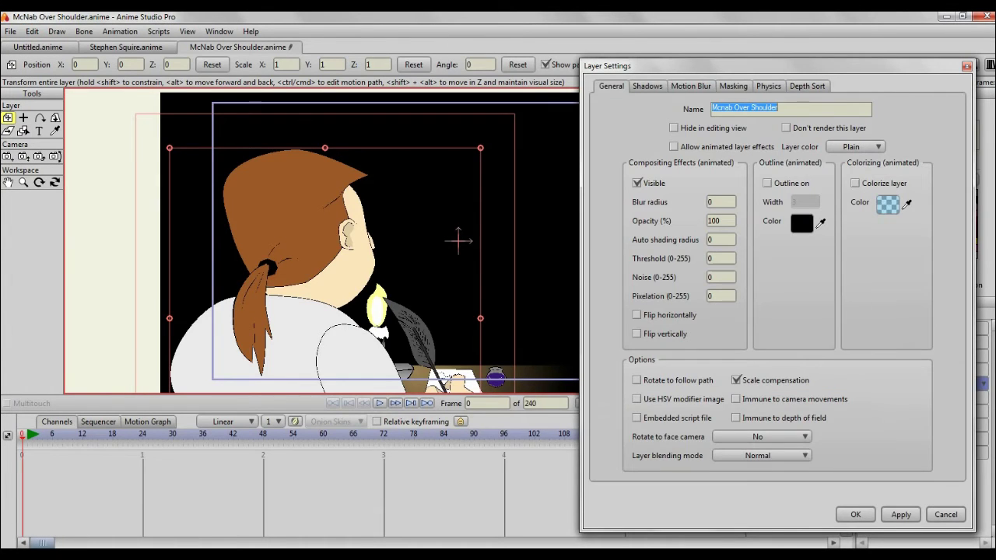
click(648, 86)
drag(702, 345, 688, 345)
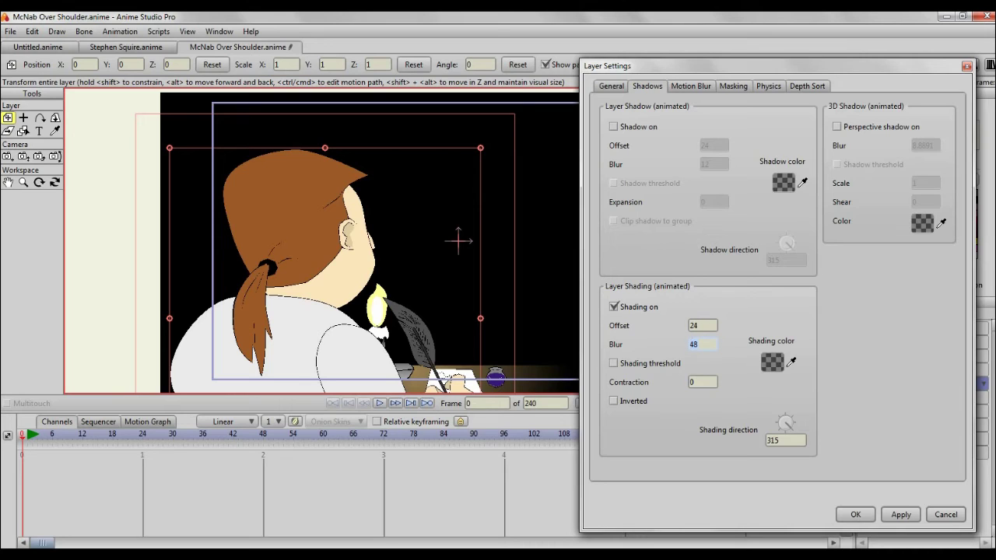
text(24)
click(902, 514)
click(856, 514)
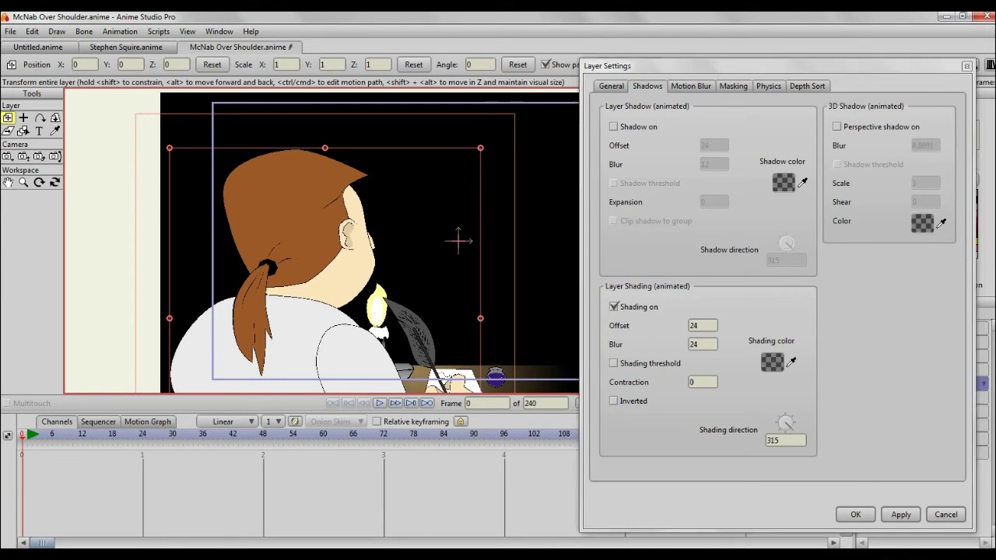
key(ctrl+r)
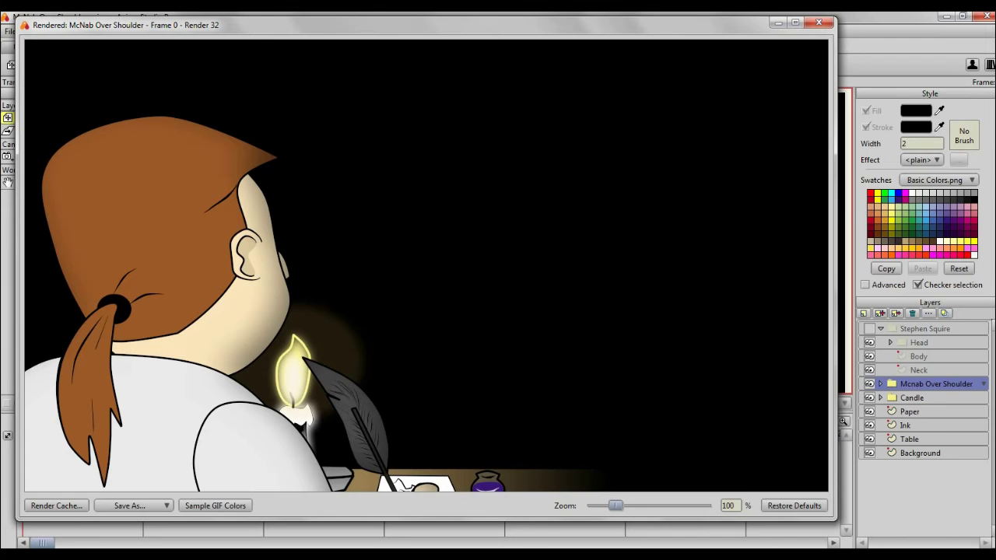
Step: Set the Mcnab Over Shoulder layer's shading blur to 0 for a hard edge and render the frame
double_click(936, 384)
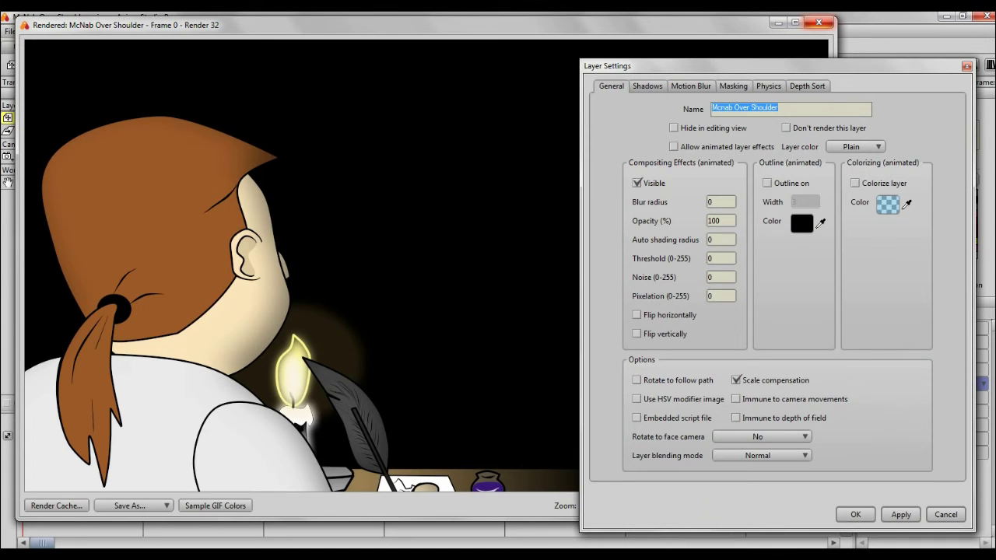
click(819, 23)
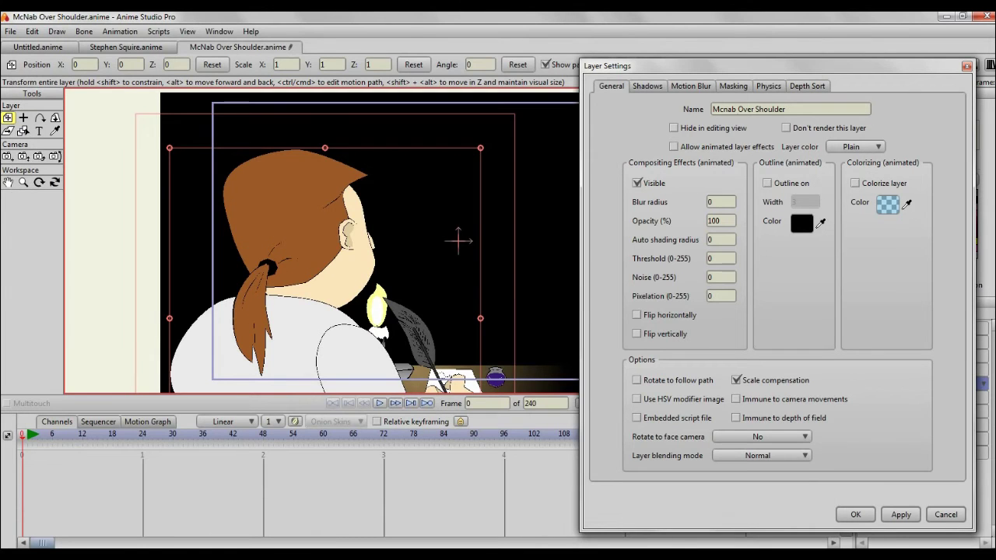
click(648, 87)
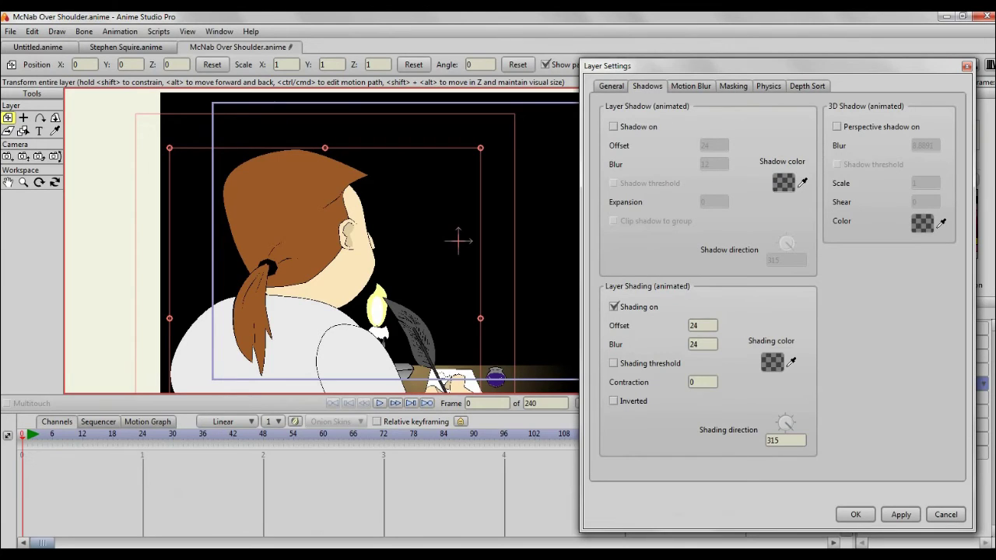
drag(710, 345, 690, 345)
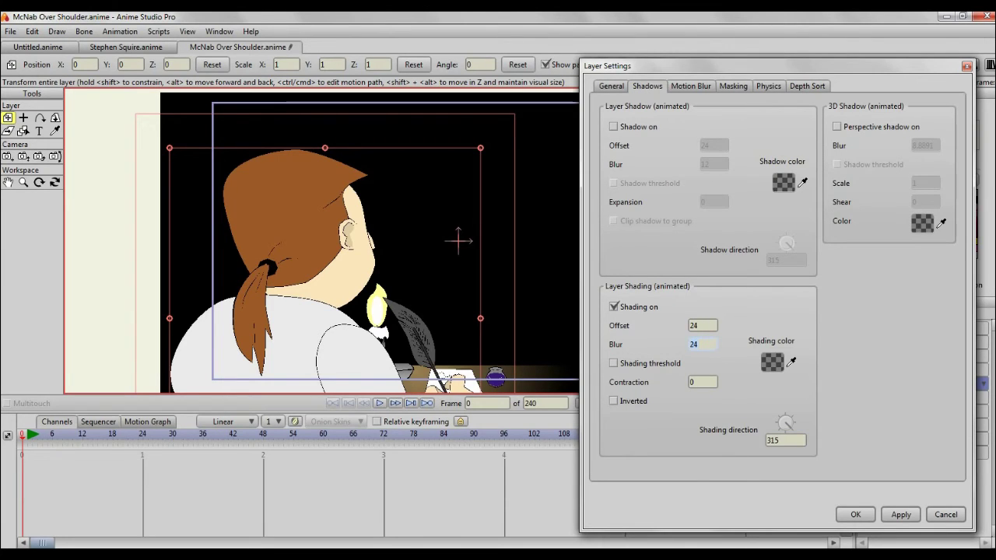
text(0)
click(902, 514)
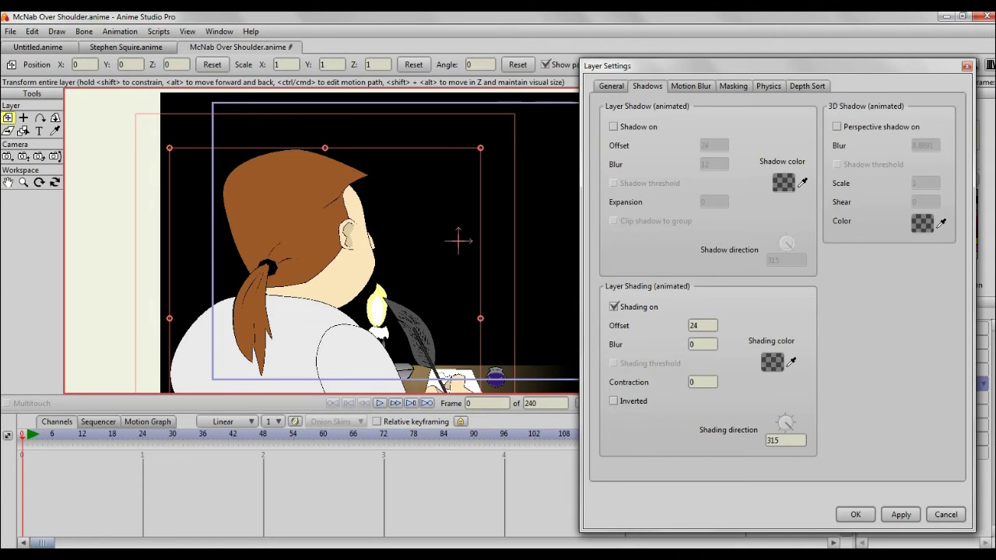
click(855, 515)
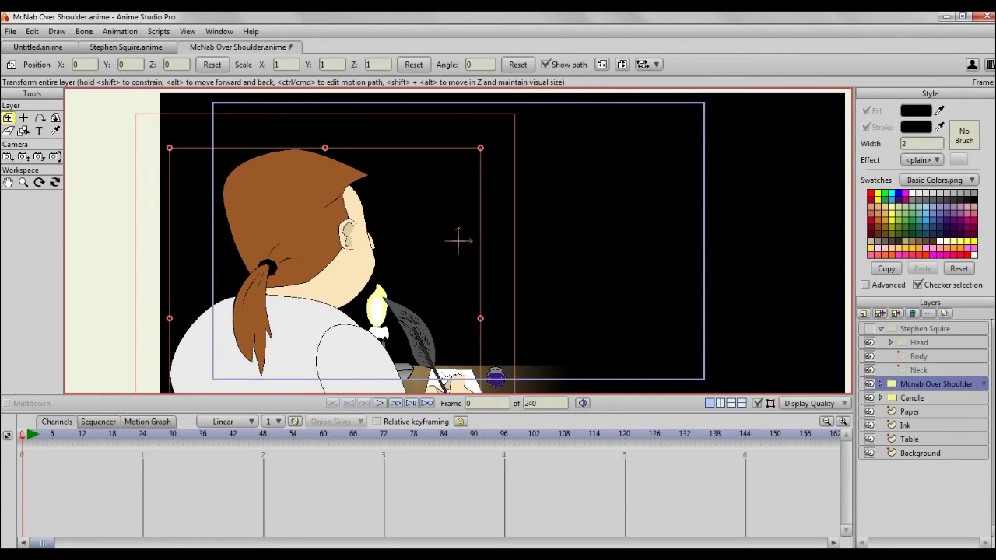
key(ctrl+r)
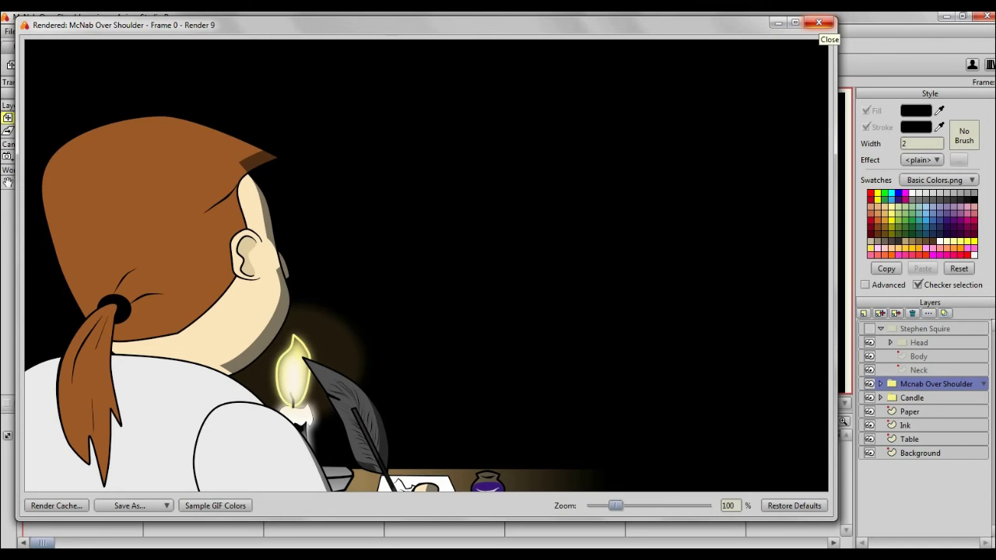
click(819, 23)
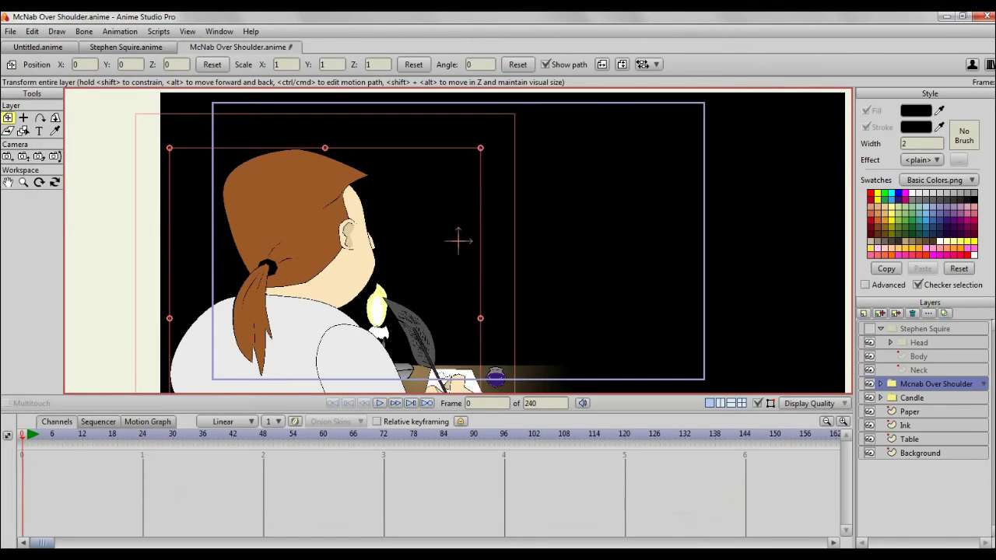
Step: Rotate the Mcnab Over Shoulder layer's shading direction to about 137 degrees and render the frame
double_click(936, 384)
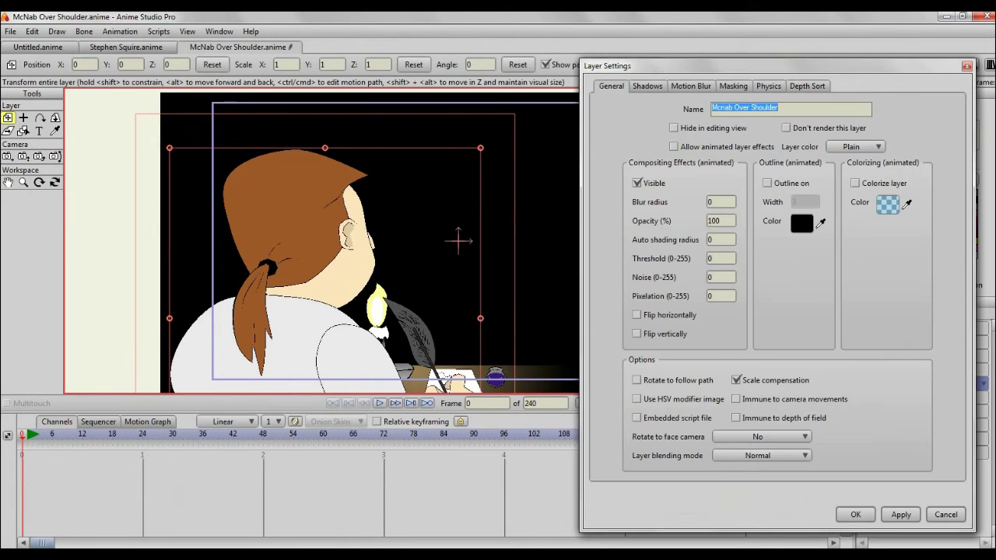
click(648, 86)
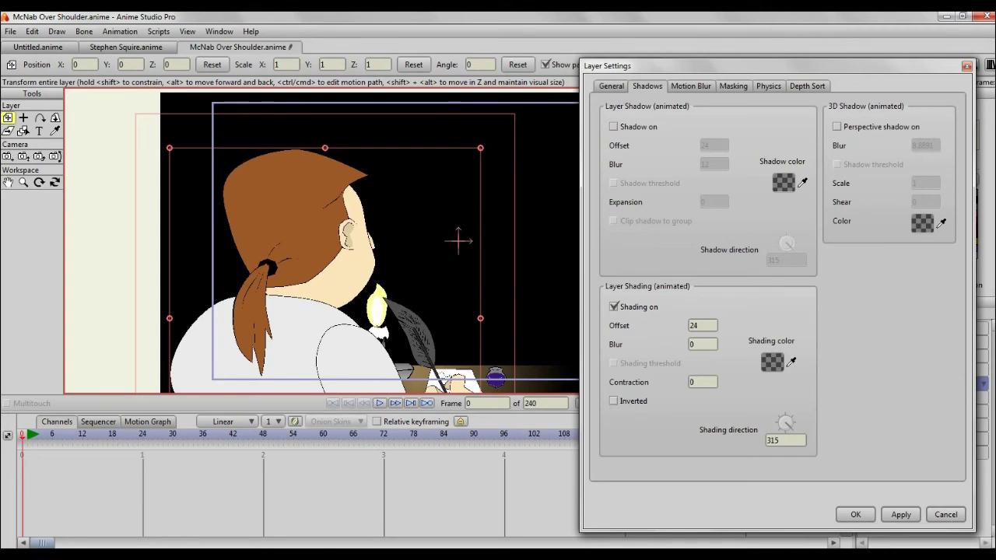
drag(790, 428, 776, 413)
click(901, 515)
click(856, 514)
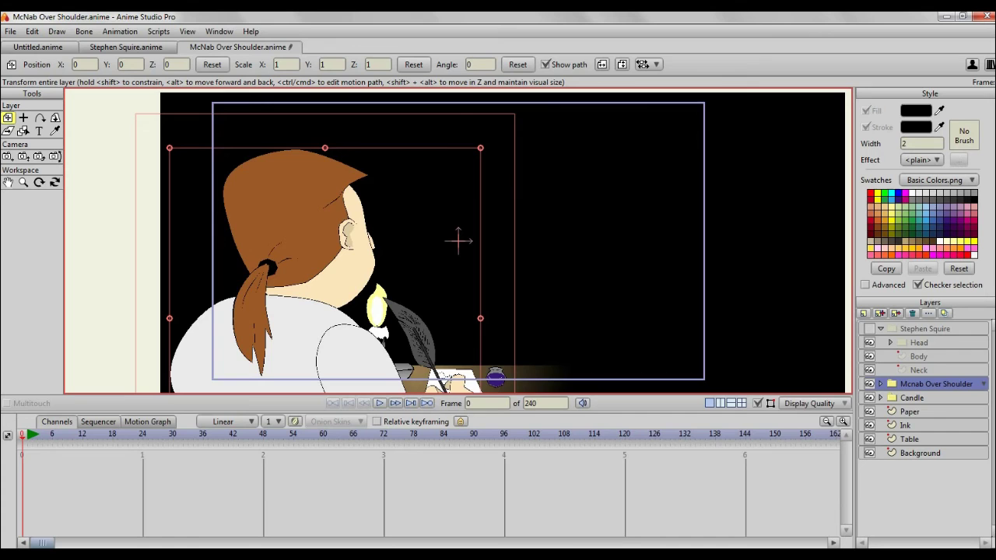
key(ctrl+r)
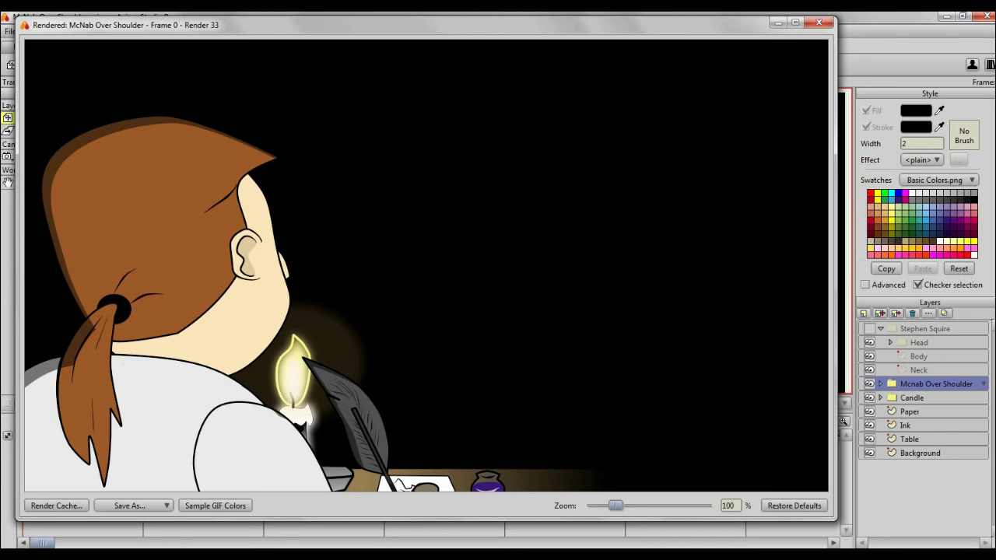
click(819, 23)
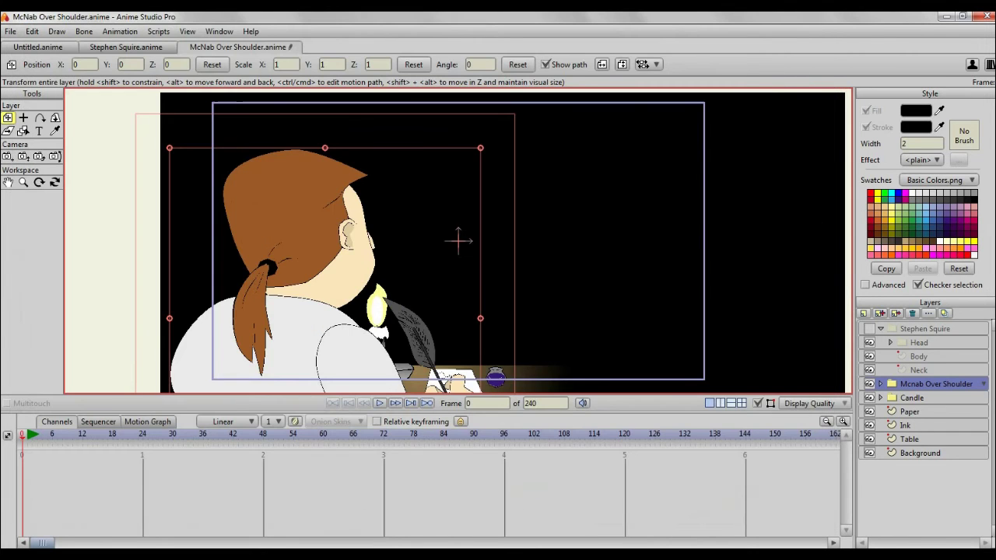
Step: Set the Mcnab Over Shoulder layer's shading offset to 48 and render the frame
double_click(937, 385)
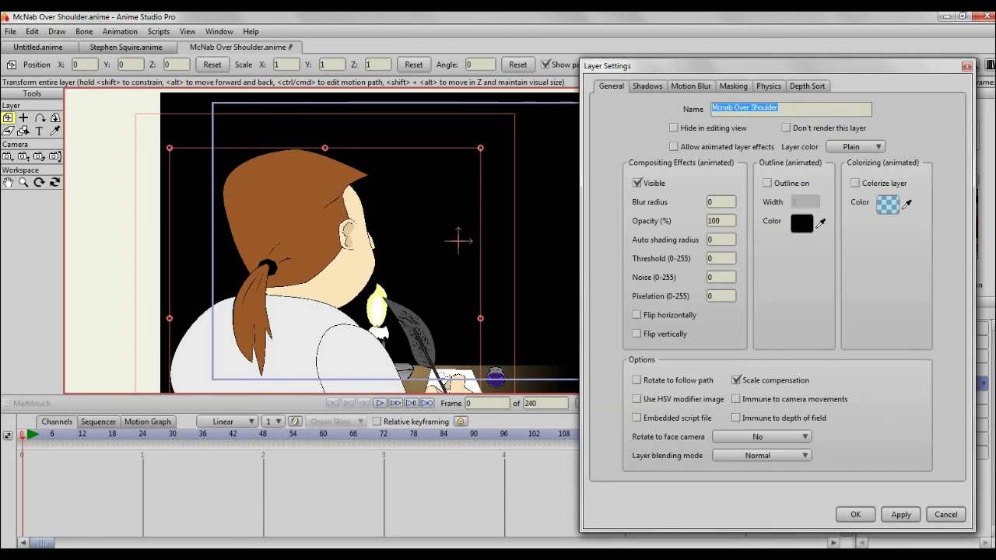
click(648, 86)
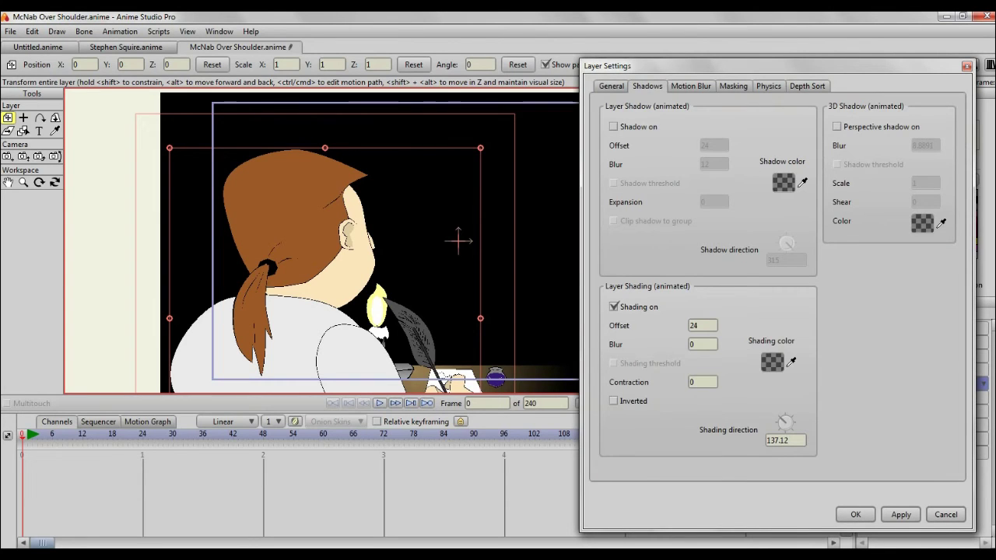
drag(706, 326, 690, 326)
text(4)
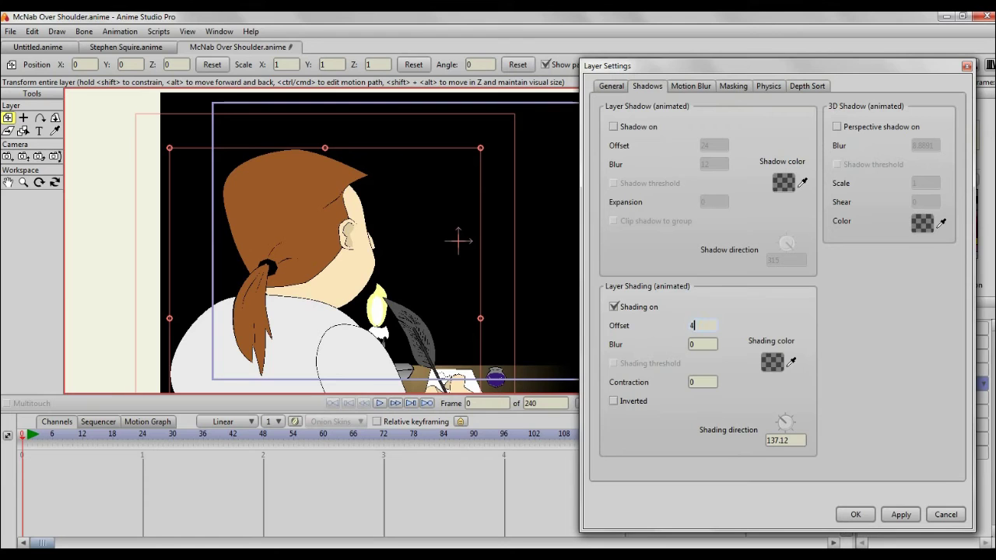
text(8)
key(Return)
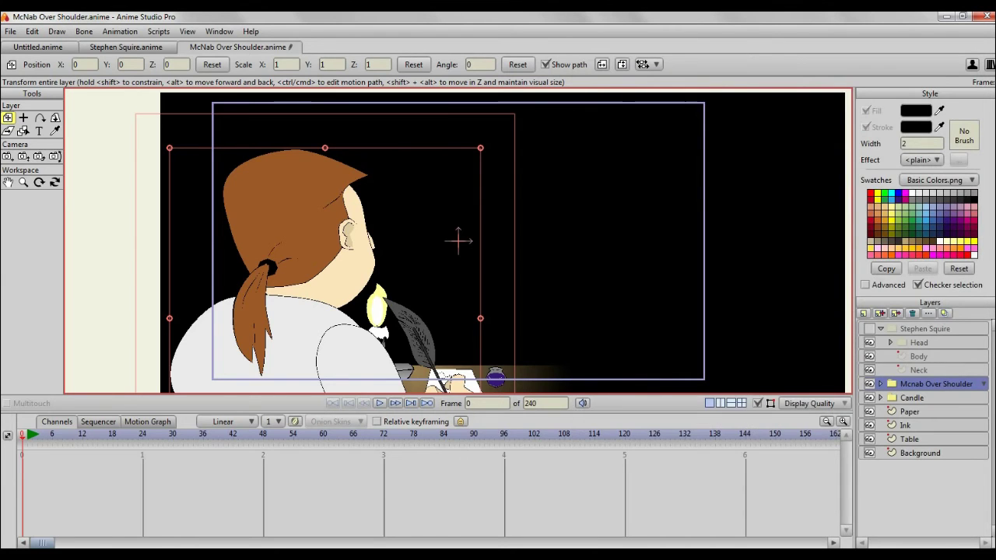
key(ctrl+r)
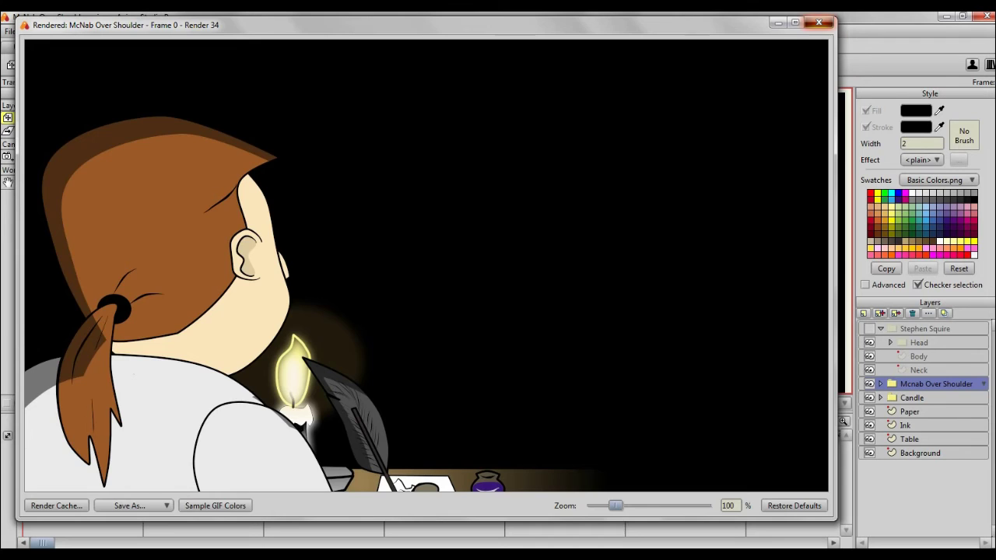
click(818, 23)
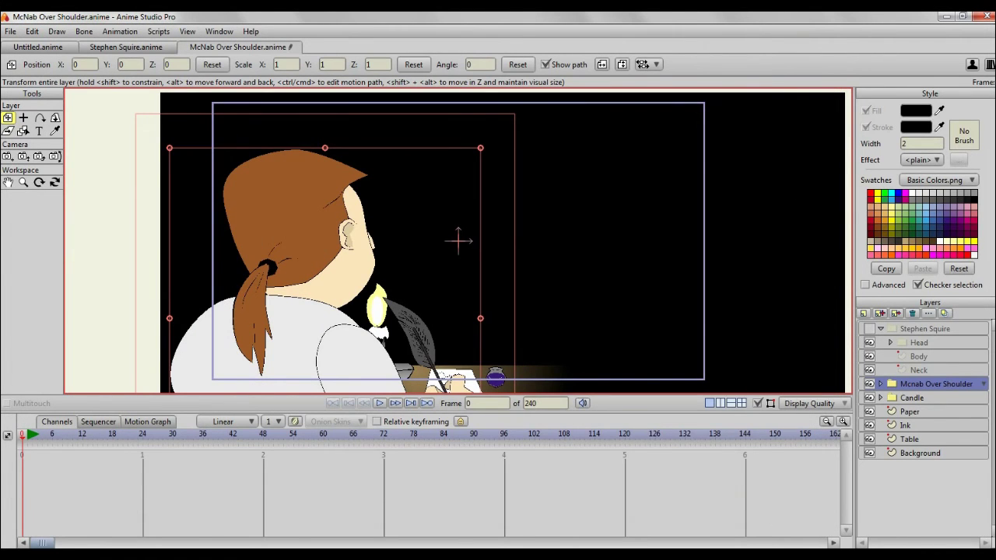
Step: Invert the Mcnab Over Shoulder layer's shading and render the frame
double_click(937, 384)
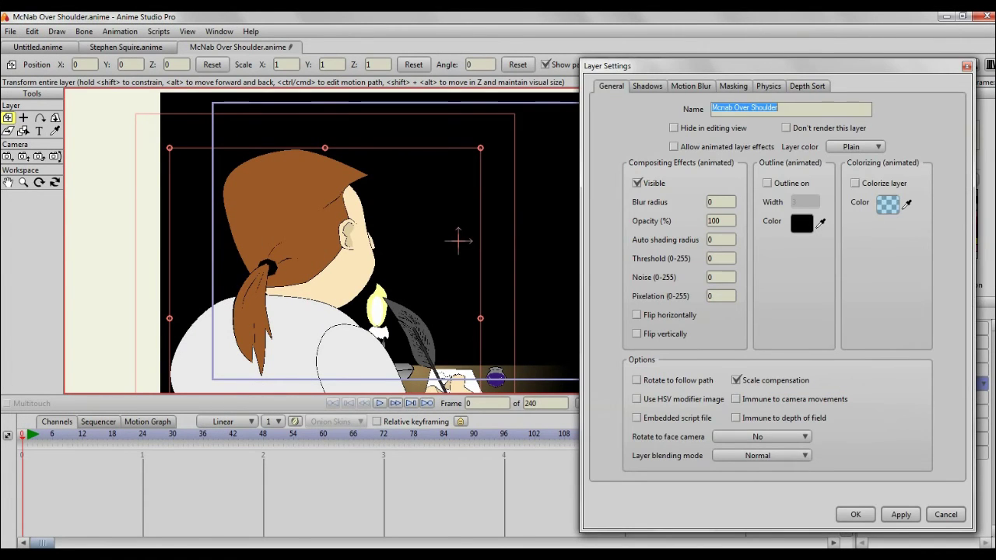
click(648, 86)
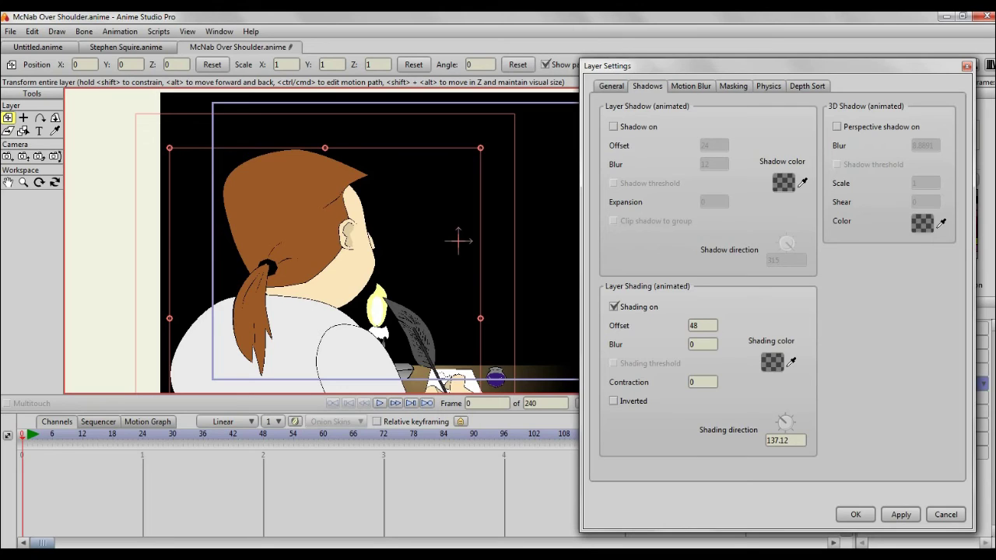
click(615, 400)
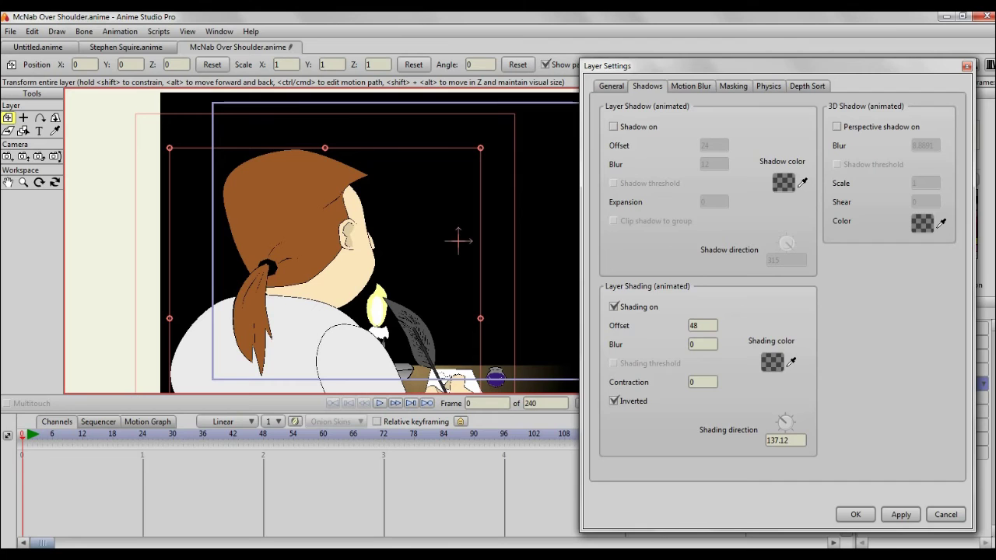
click(856, 515)
key(ctrl+r)
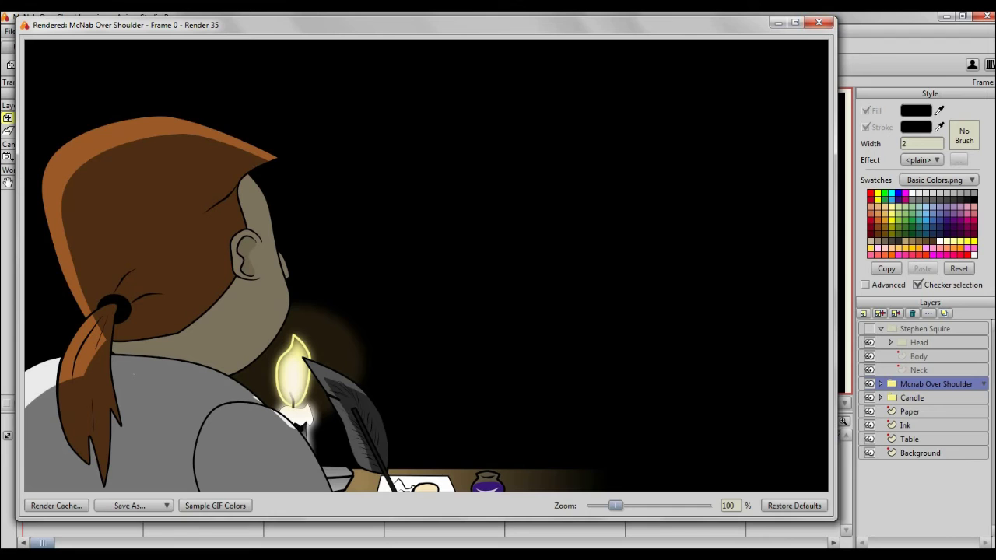
click(818, 23)
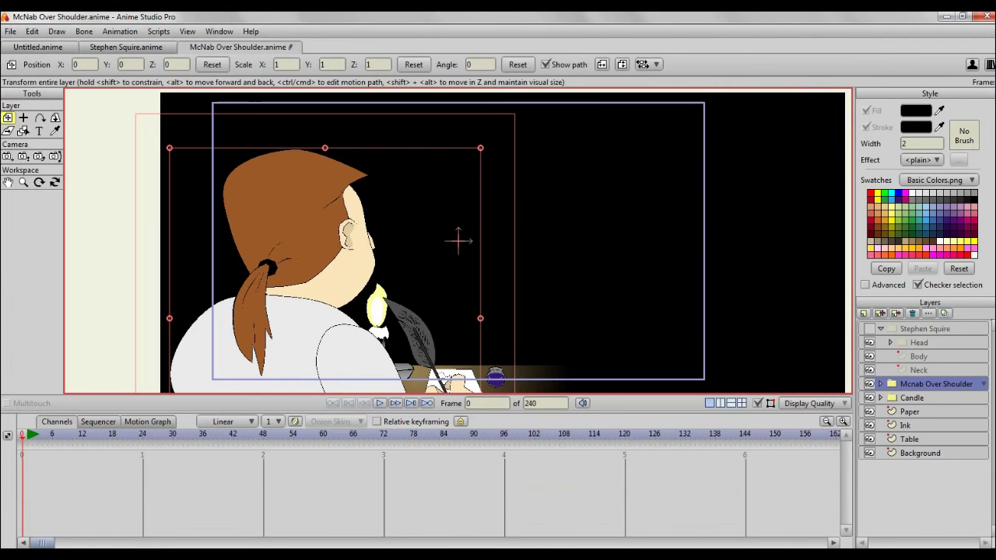
Step: Set the Mcnab Over Shoulder layer's shading direction to 315 and render the frame
double_click(936, 385)
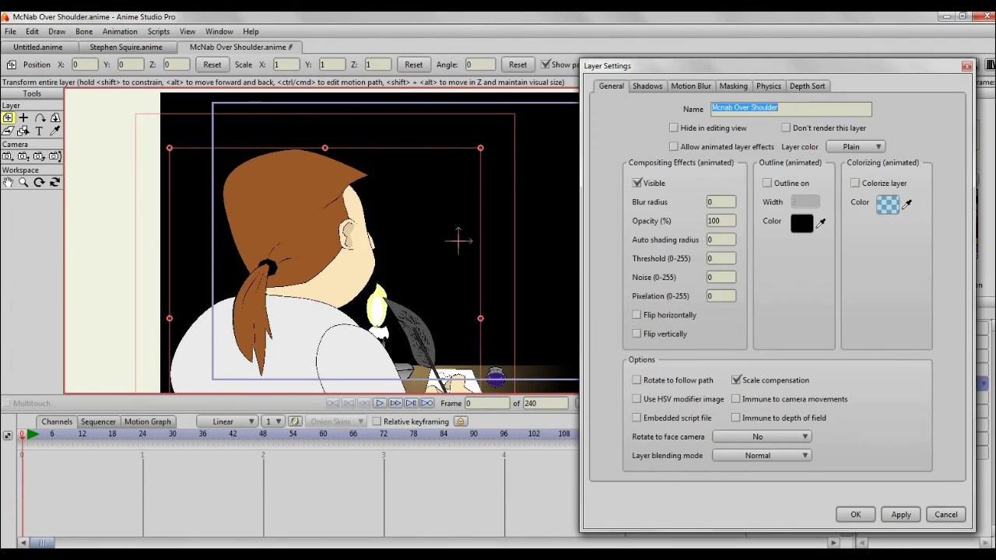
click(648, 86)
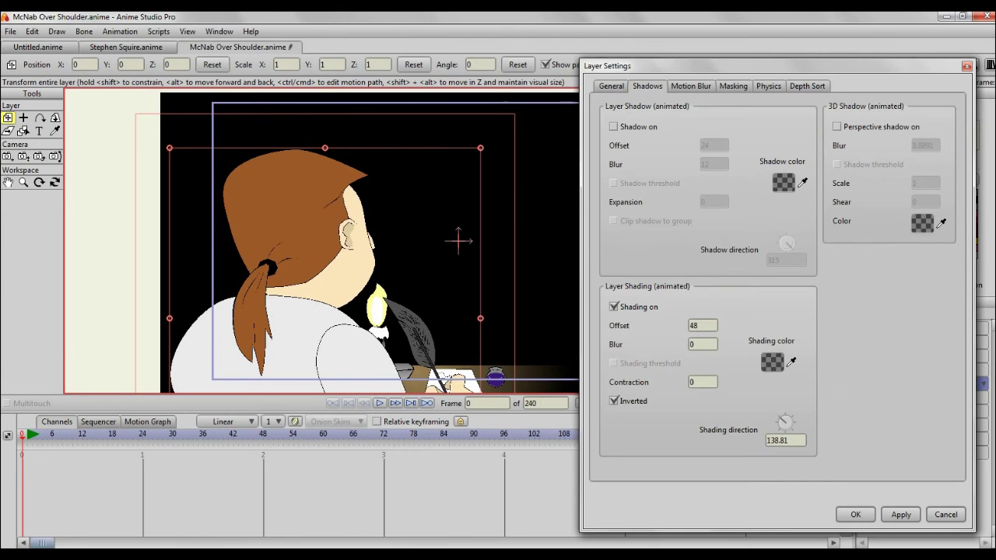
mouse_move(780, 419)
mouse_down()
mouse_move(791, 420)
mouse_move(790, 441)
mouse_move(766, 440)
mouse_up()
text(315)
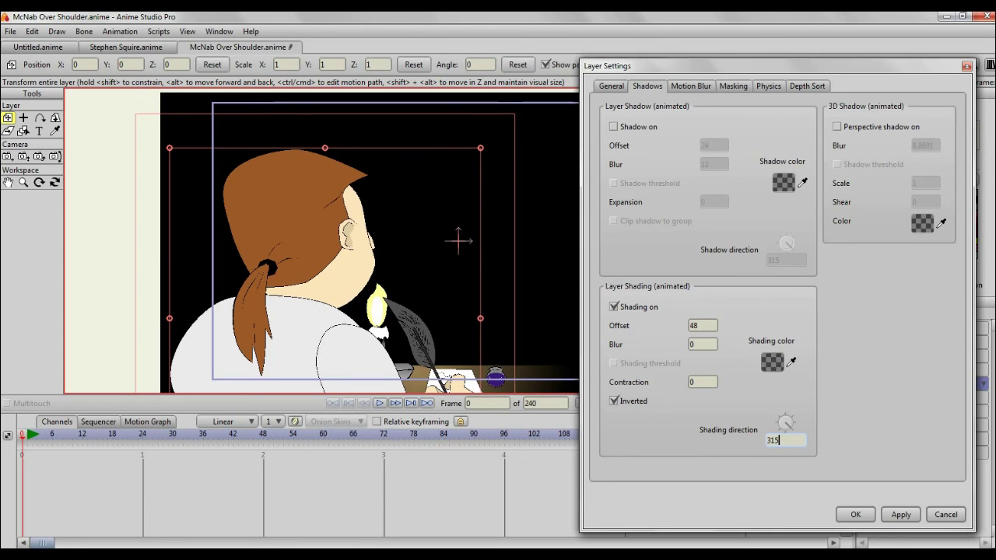
key(Return)
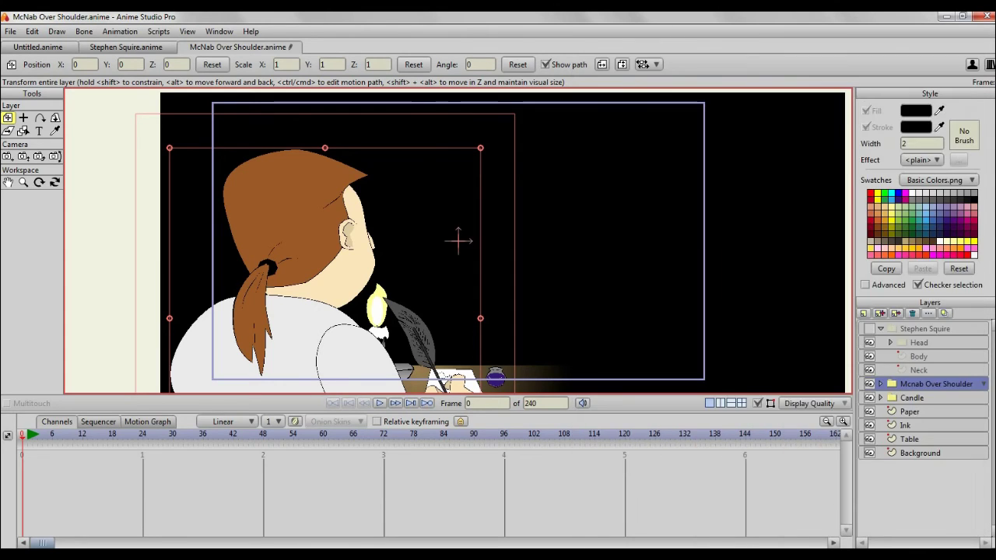
key(ctrl+r)
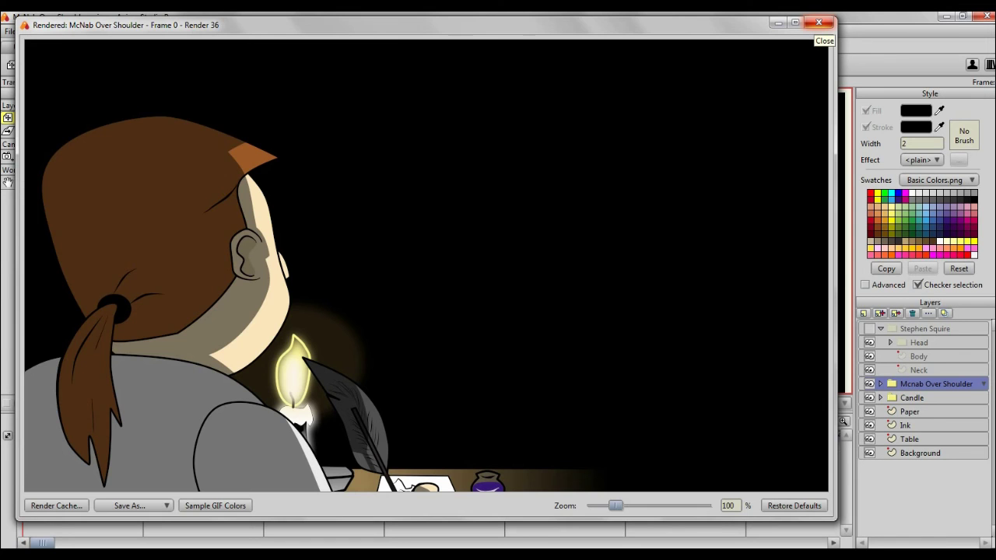
click(818, 23)
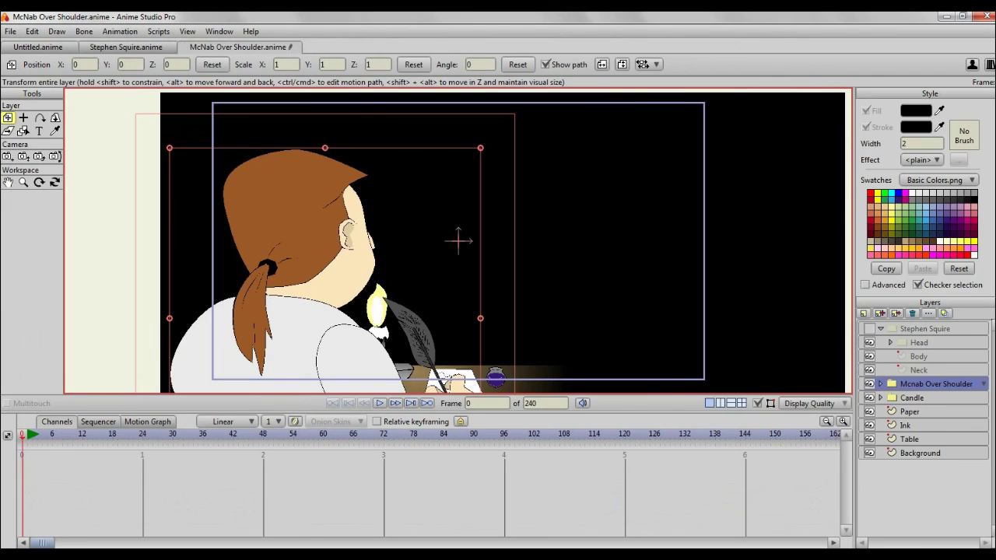
Step: Set the Mcnab Over Shoulder layer's shading contraction to 30 and render the frame
double_click(936, 385)
click(647, 86)
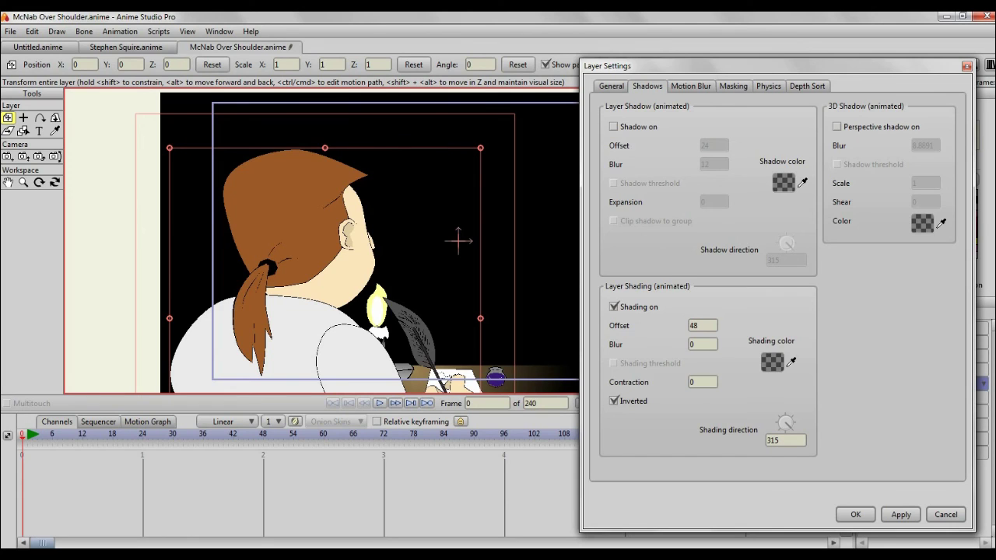
click(692, 382)
text(40)
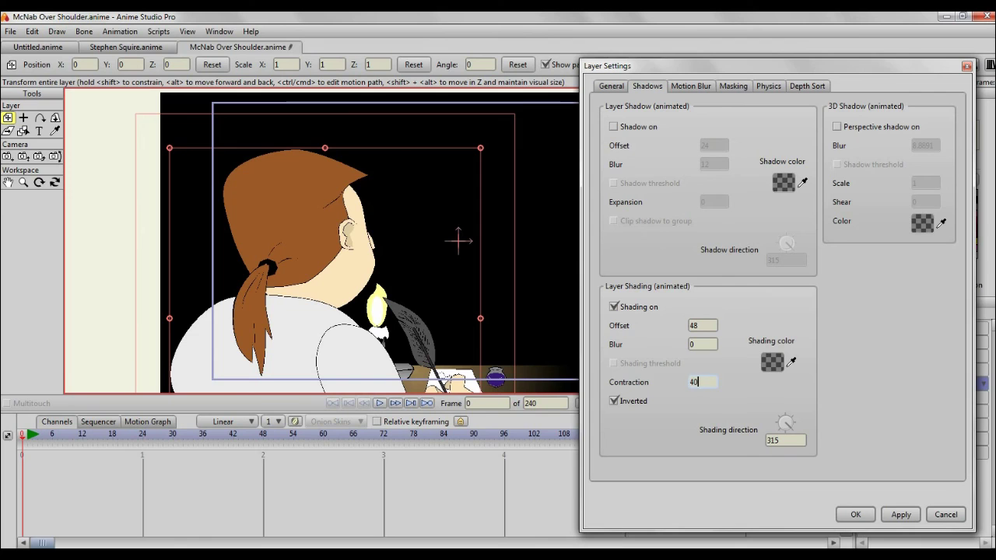
click(902, 514)
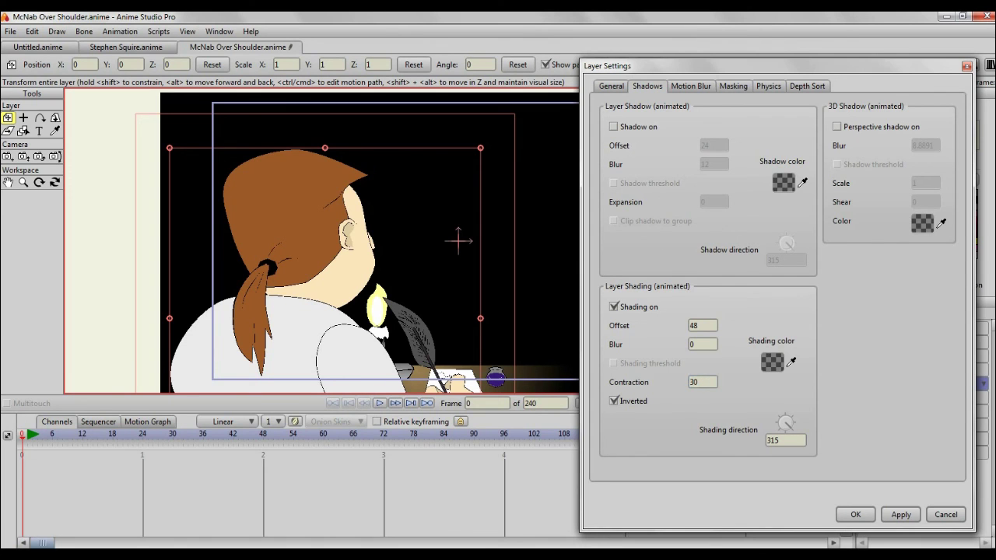
click(855, 514)
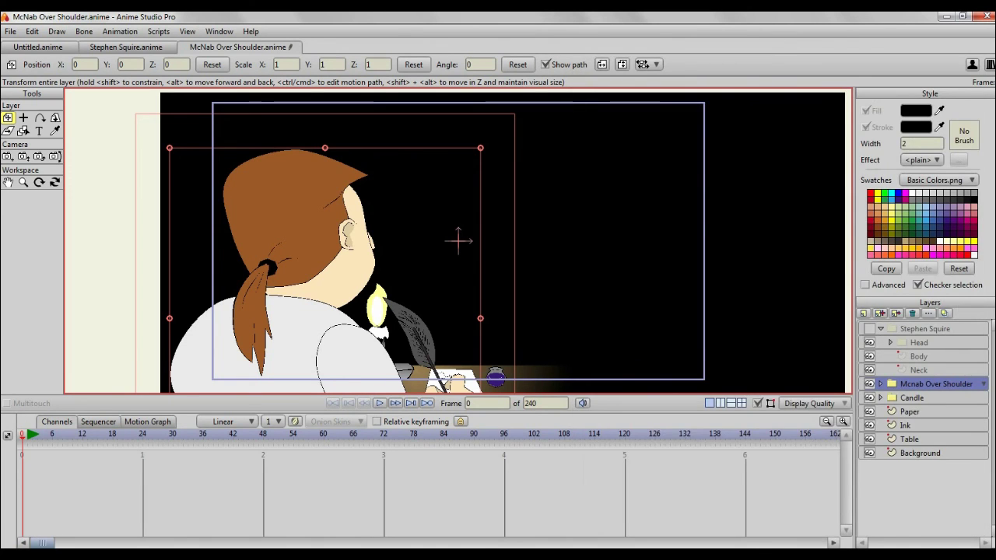
key(ctrl+r)
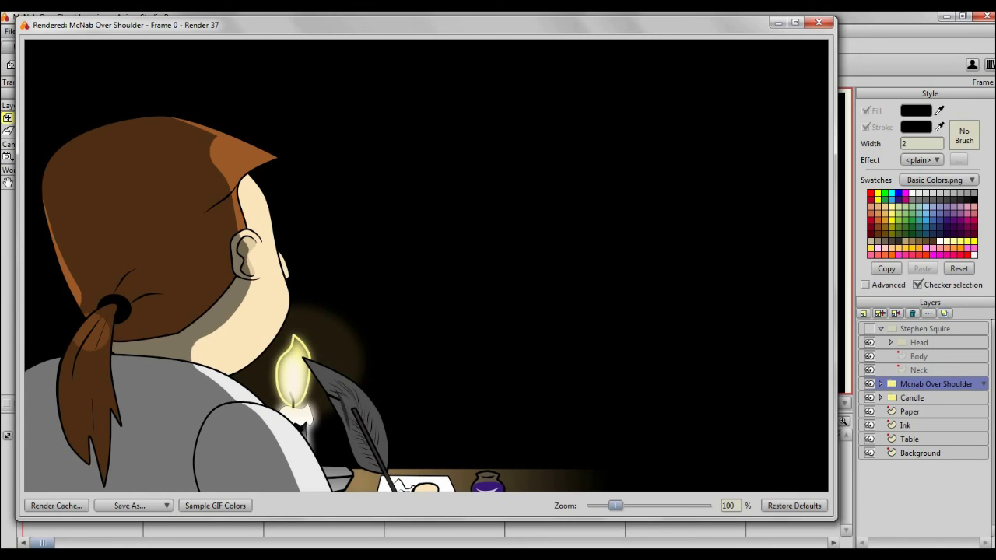
Step: Reset the Mcnab Over Shoulder layer's shading contraction to 0 and close the render
double_click(936, 385)
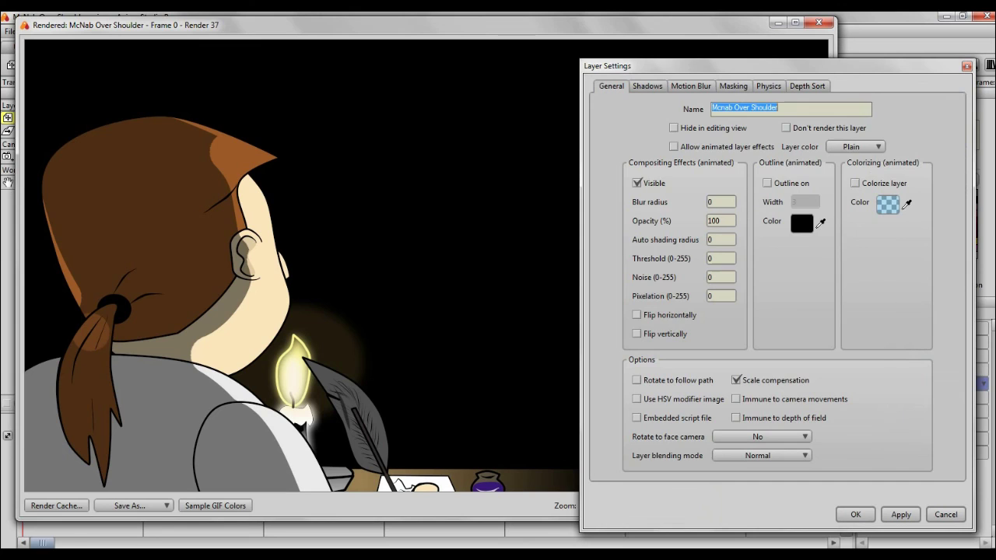
click(647, 85)
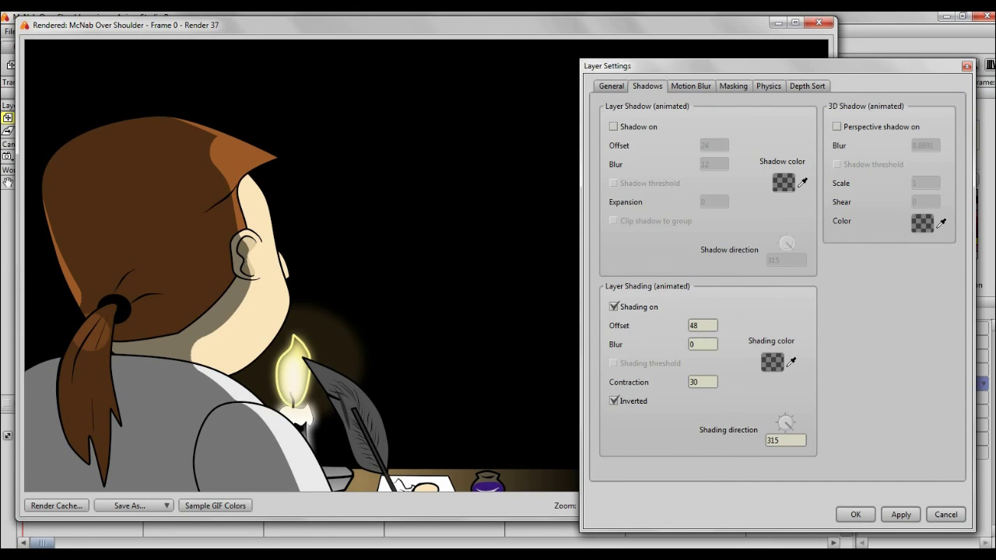
double_click(703, 382)
click(855, 514)
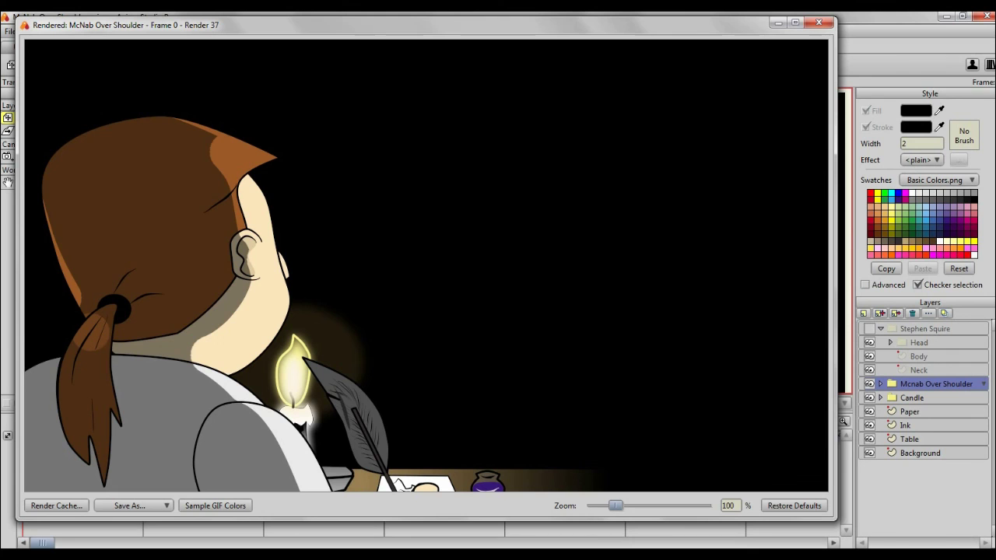
key(Escape)
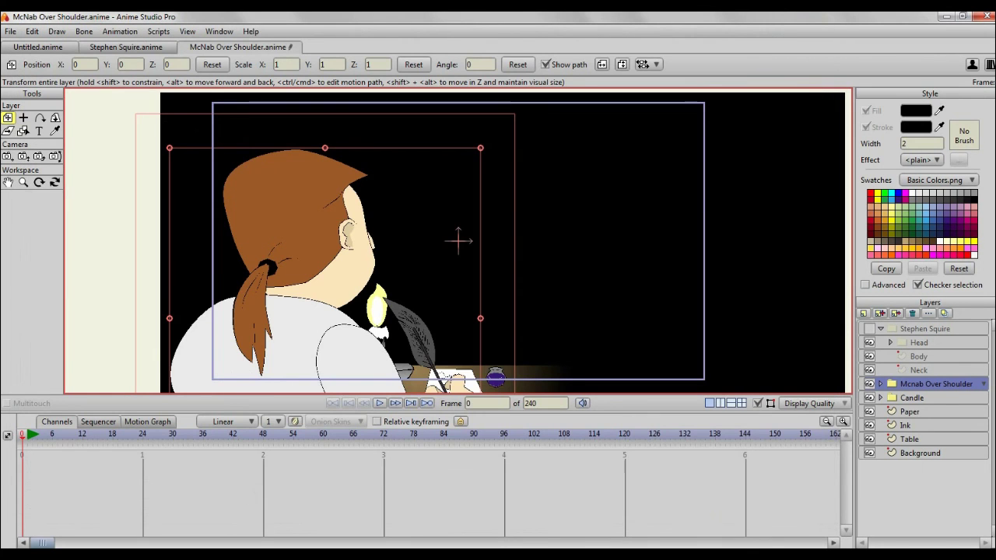
Step: Try a shading blur of 56 on the Mcnab Over Shoulder layer, restore it to 0 and toggle the inversion off and back on
double_click(936, 385)
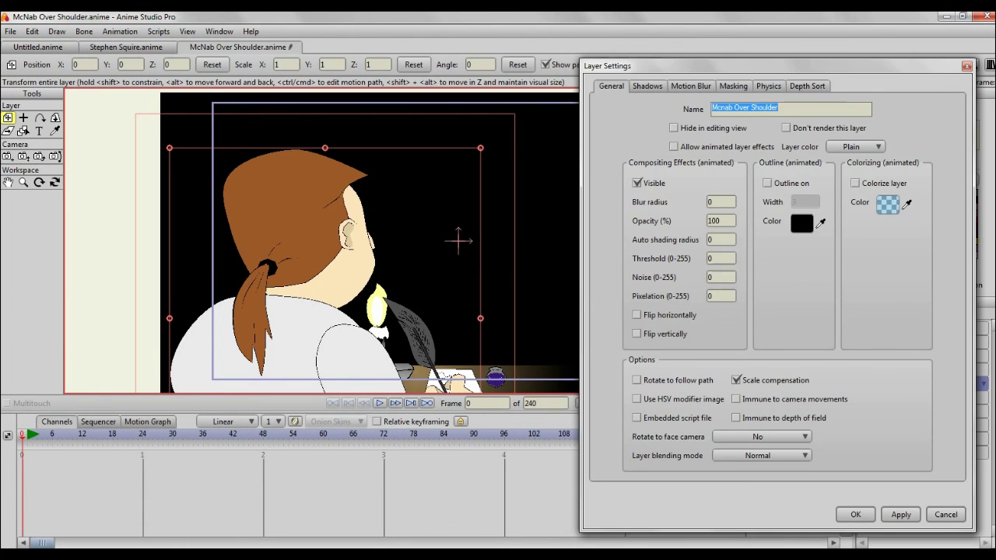
click(647, 86)
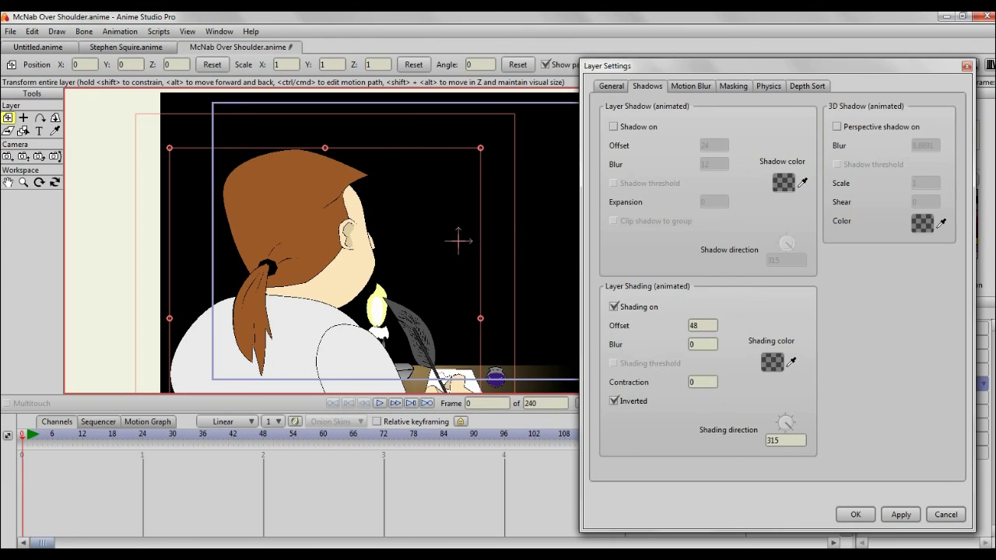
click(691, 345)
text(56)
drag(700, 345, 690, 345)
text(0)
click(615, 401)
click(615, 401)
click(855, 515)
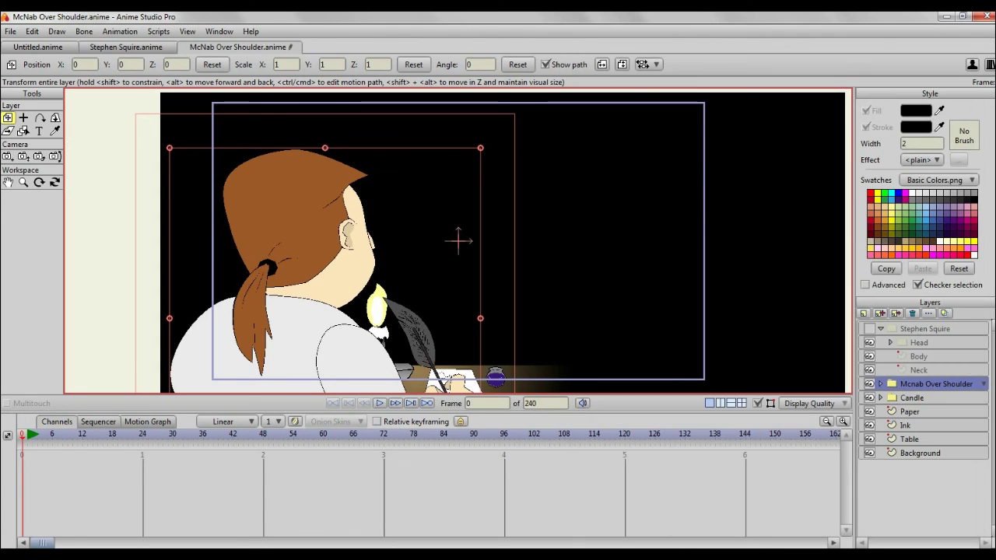